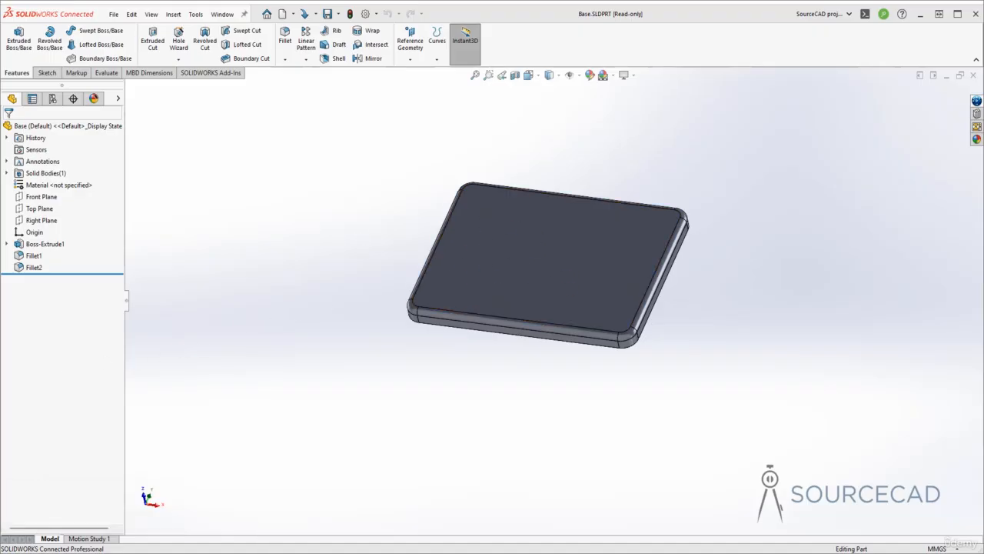
key(alt+Tab)
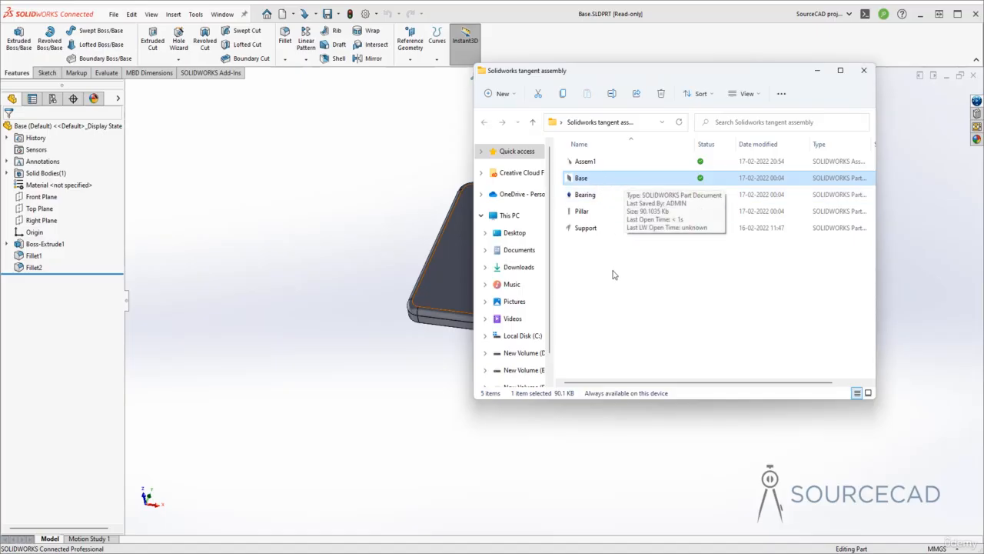
click(866, 71)
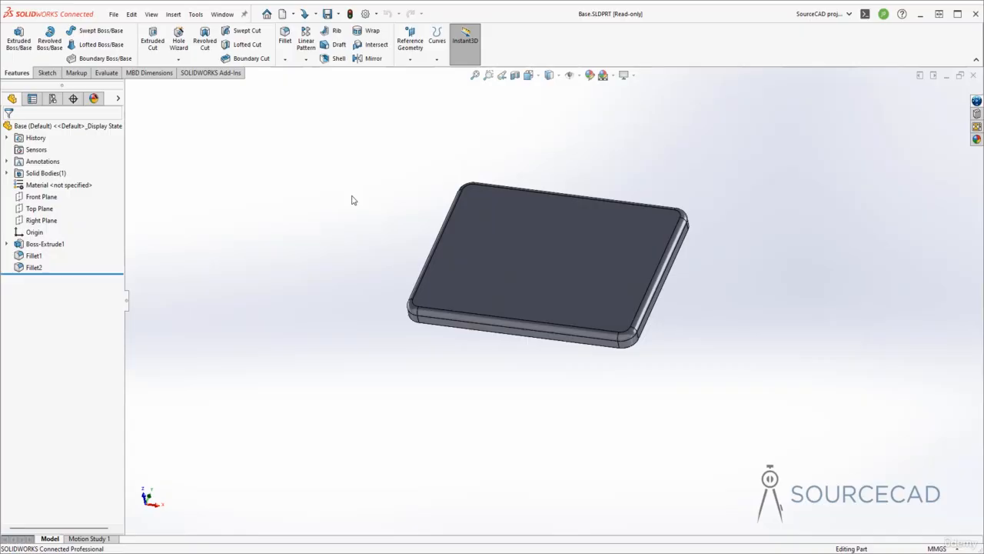
- Make a new assembly from the Base part, enable graphics preview, and place the Base at the assembly origin
click(294, 15)
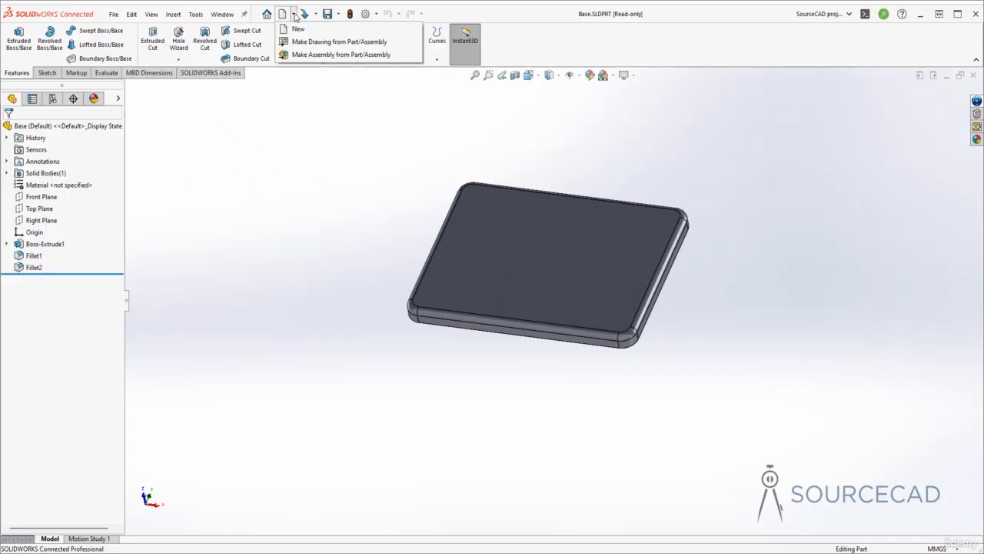
click(314, 58)
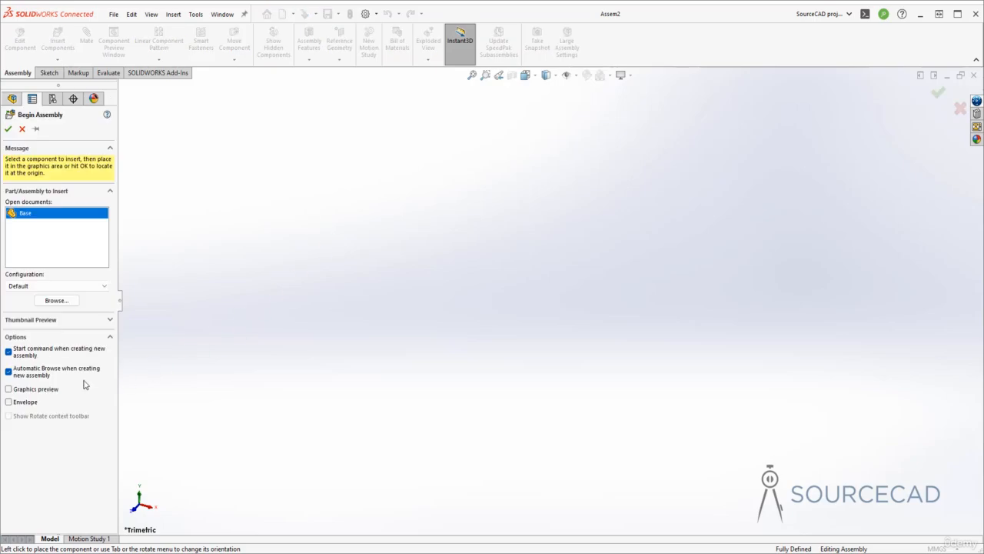
click(8, 389)
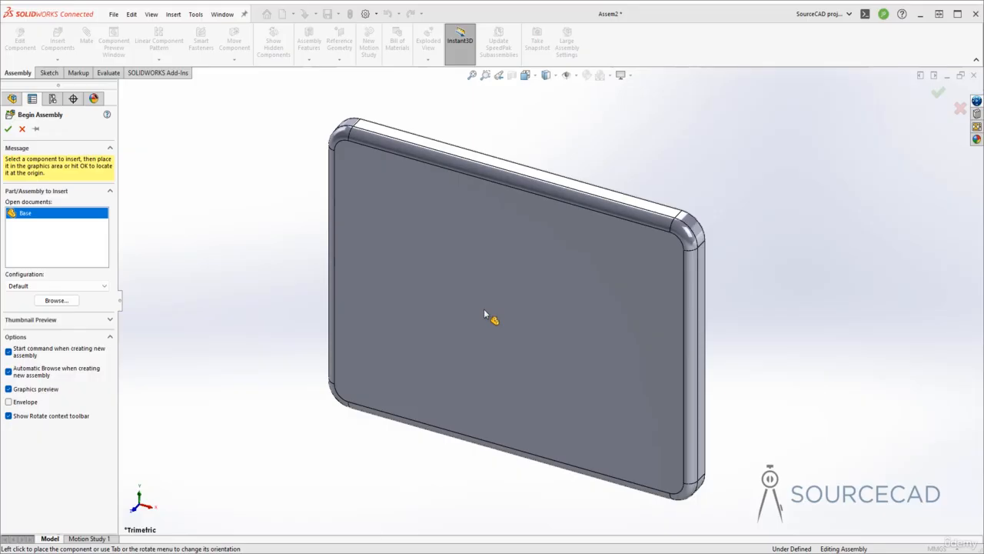
click(8, 129)
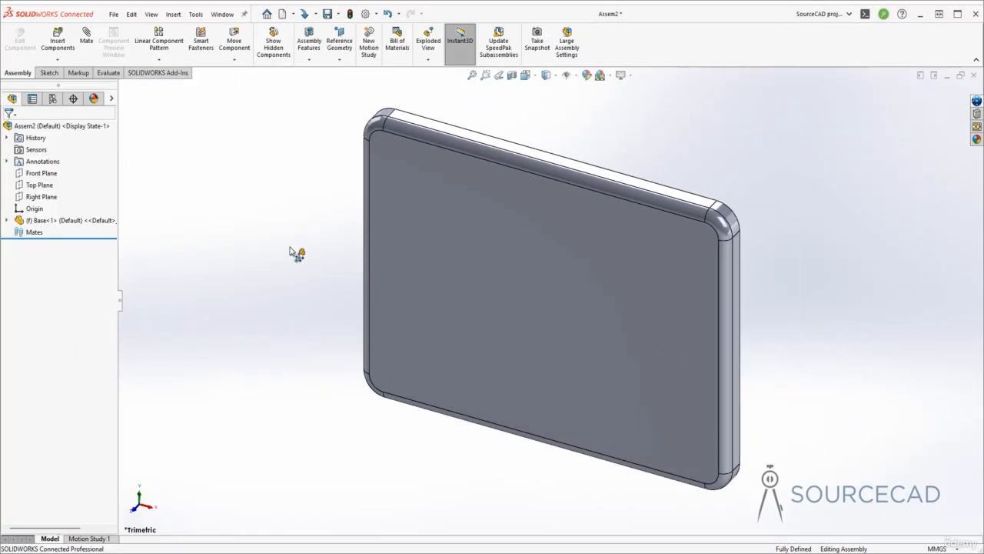
- Close the separate Base part document while keeping the new assembly open
middle_drag(290, 251, 249, 172)
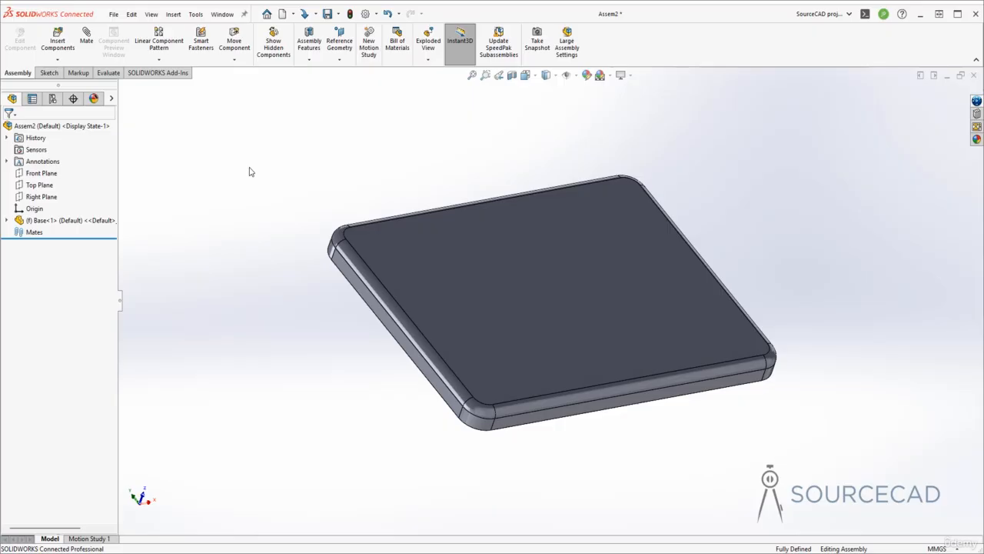
click(222, 14)
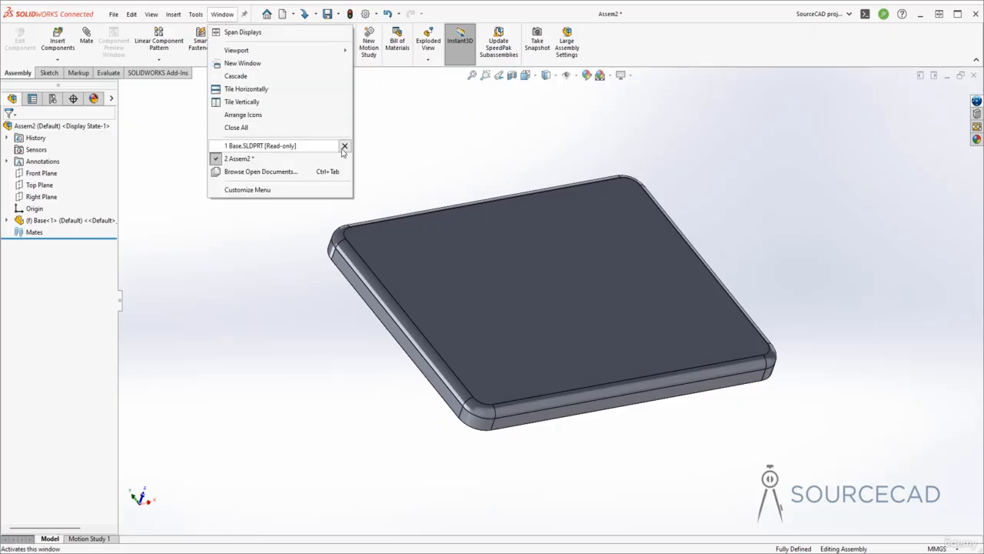
click(344, 145)
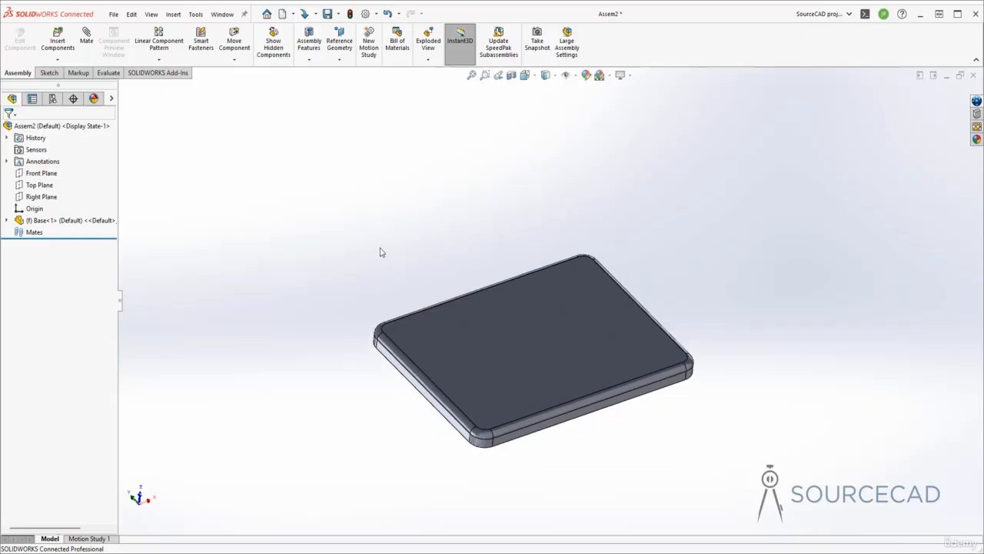
- Insert the Pillar part into the assembly and place it freely above the base plate
click(58, 40)
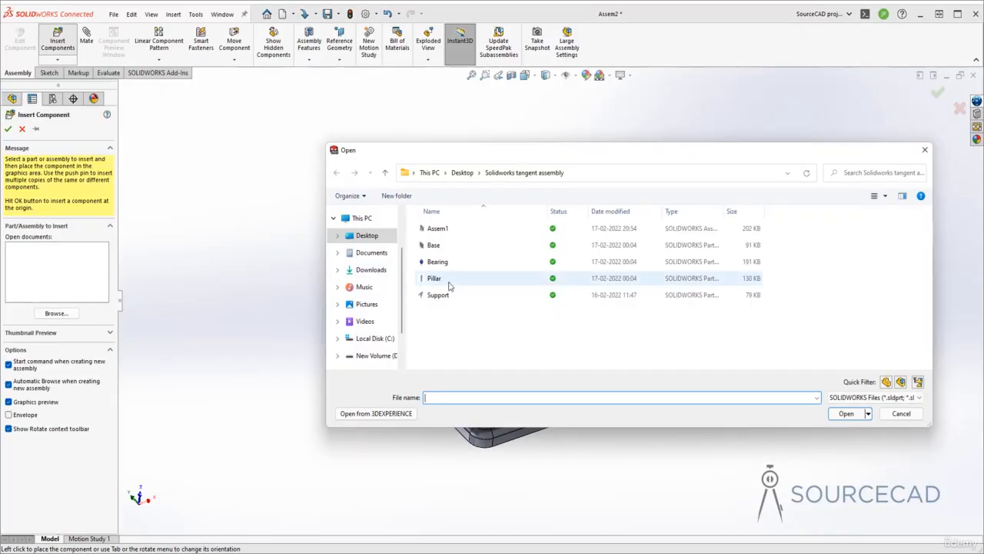
click(440, 281)
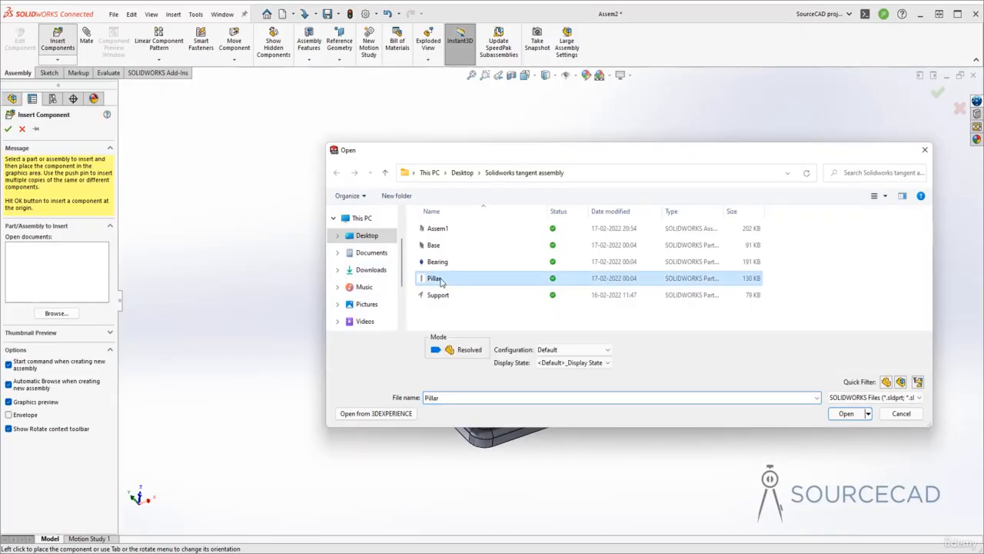
click(845, 413)
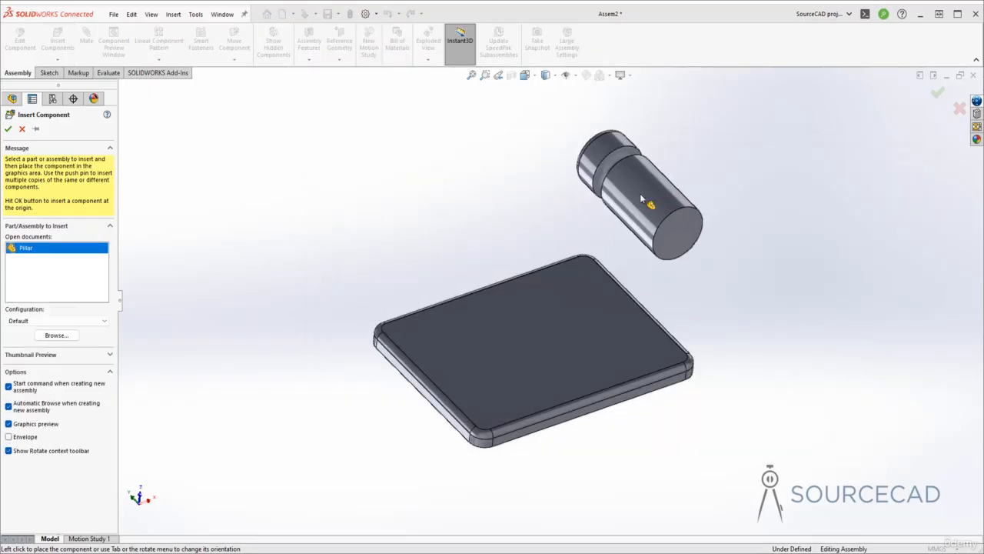
click(666, 270)
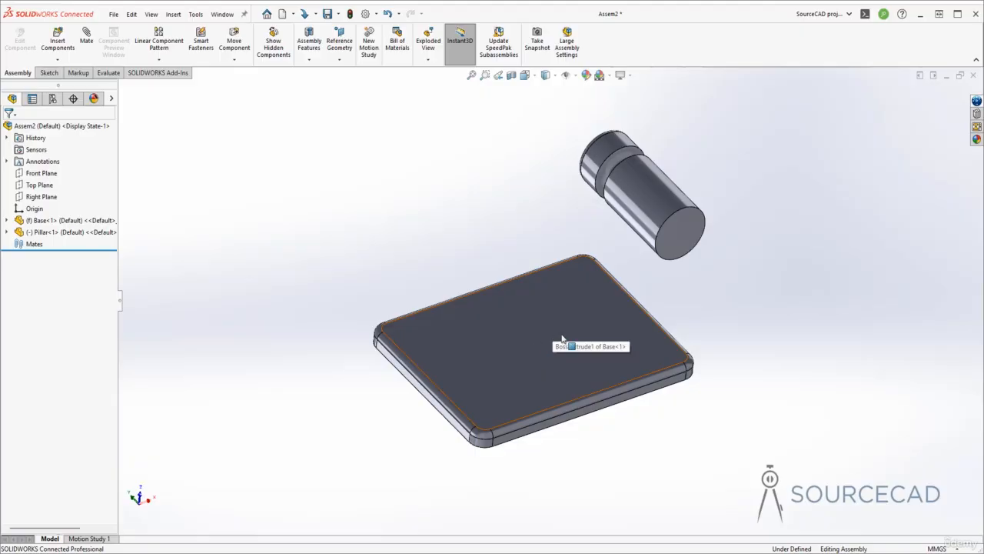
- Try a flipped Profile Center mate between the pillar's plain end face and the base's large top face, and undo it
click(678, 228)
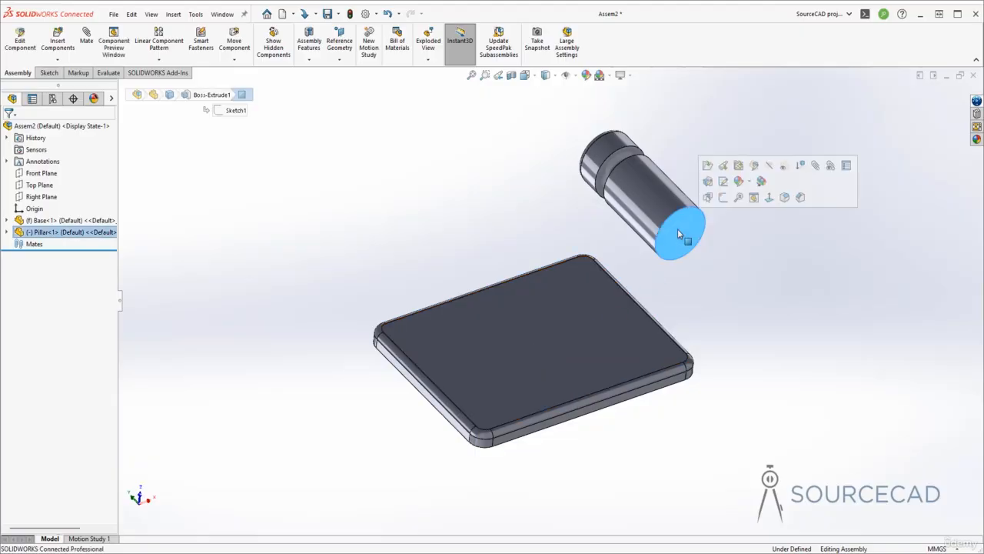
ctrl+click(528, 345)
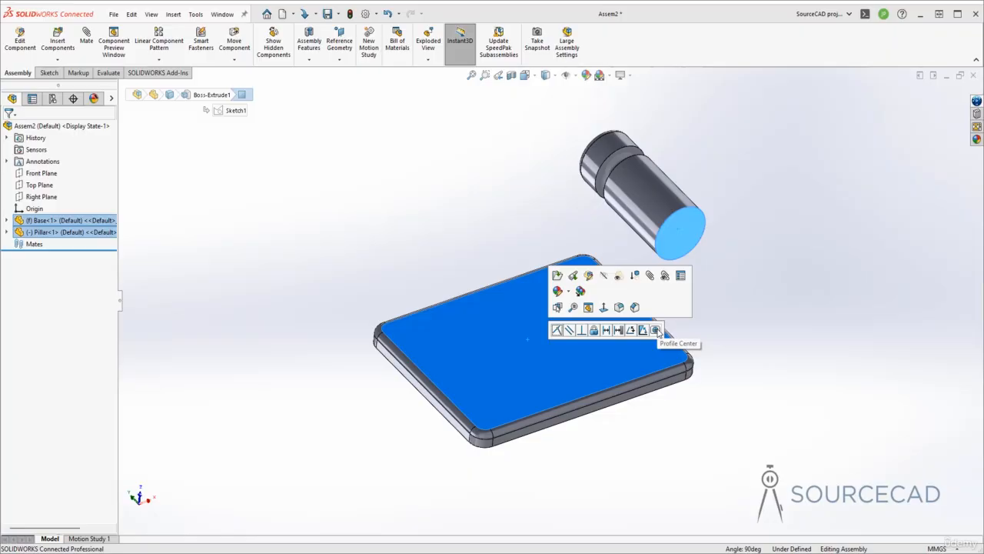
click(656, 330)
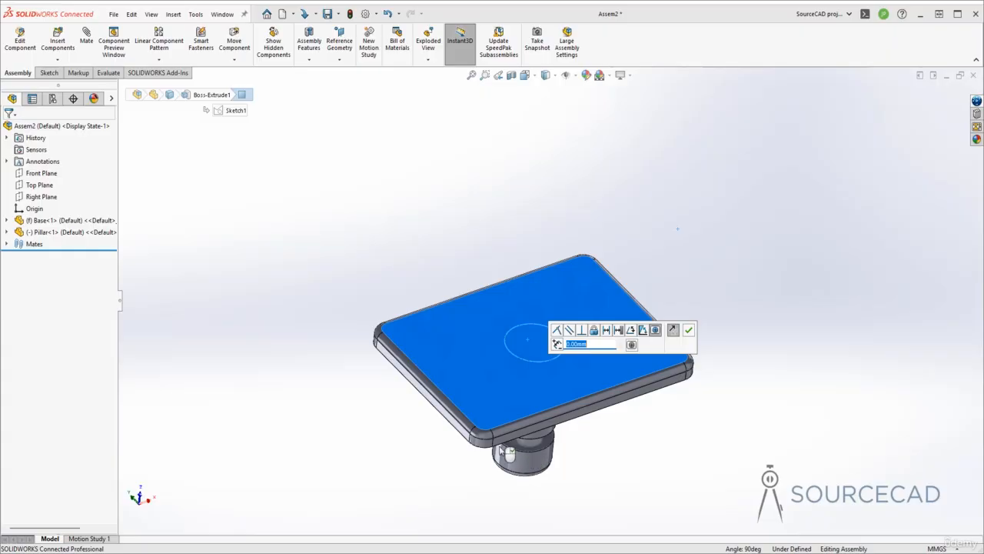
click(674, 330)
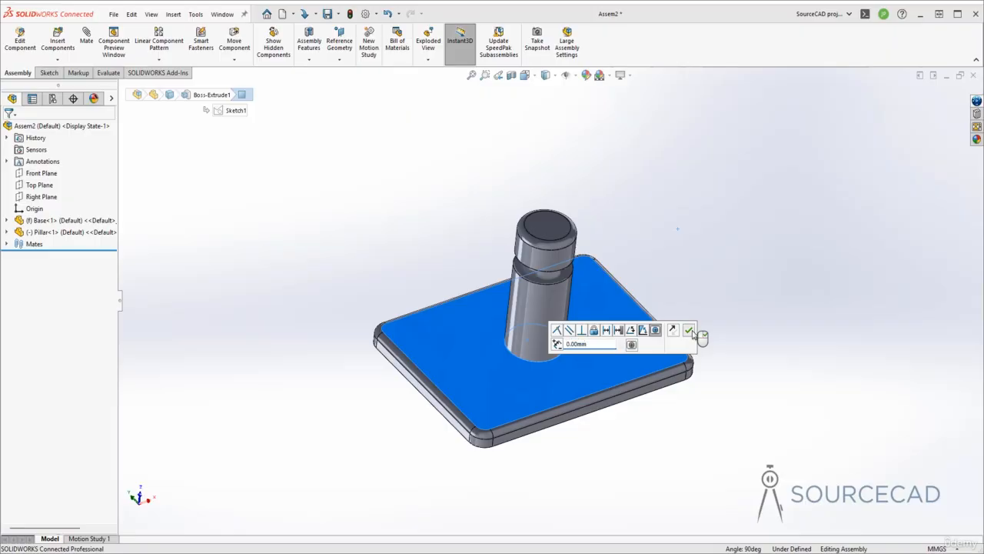
click(689, 332)
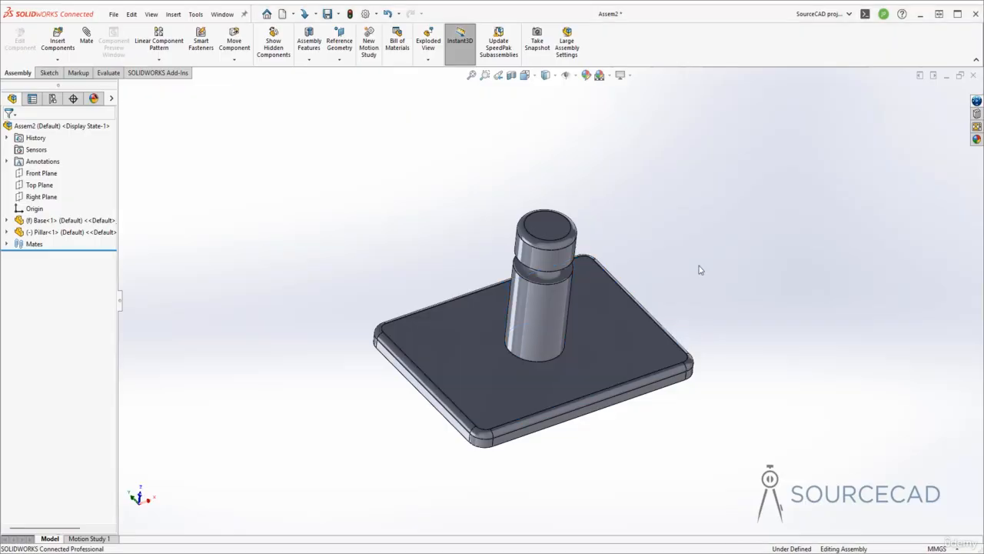
key(ctrl+z)
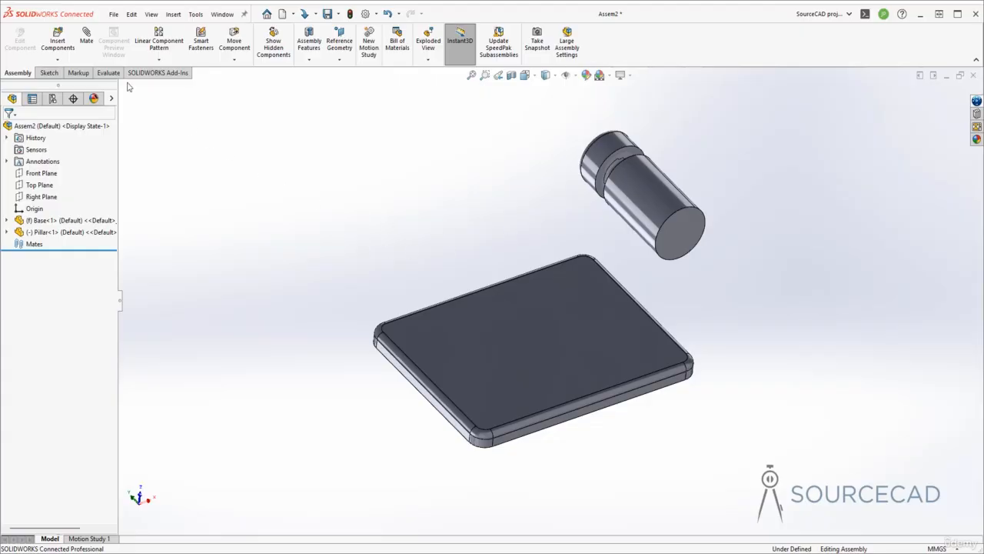
- Add an advanced Profile Center mate between the pillar's plain end face and the base's top face, with alignment reversed so the pillar stands upward
click(86, 39)
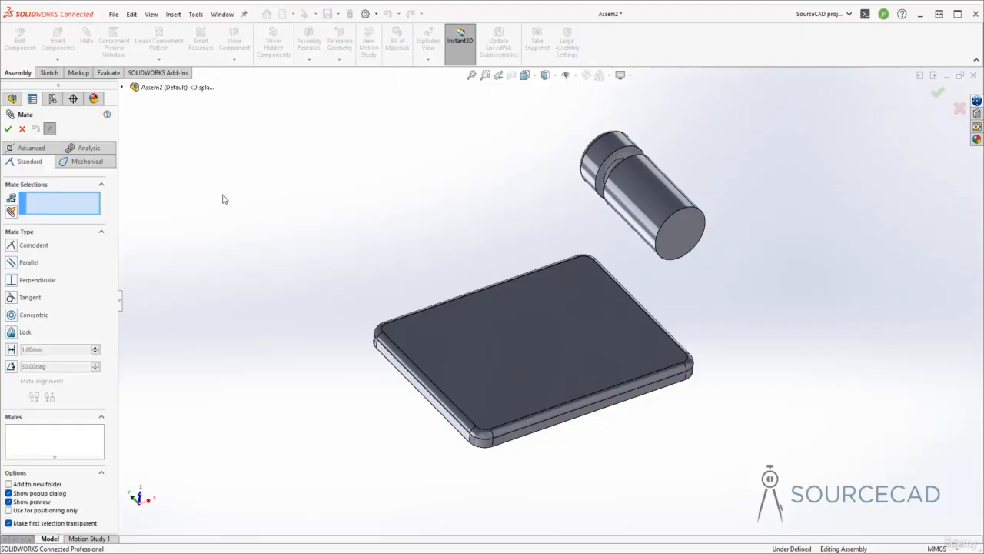
click(31, 149)
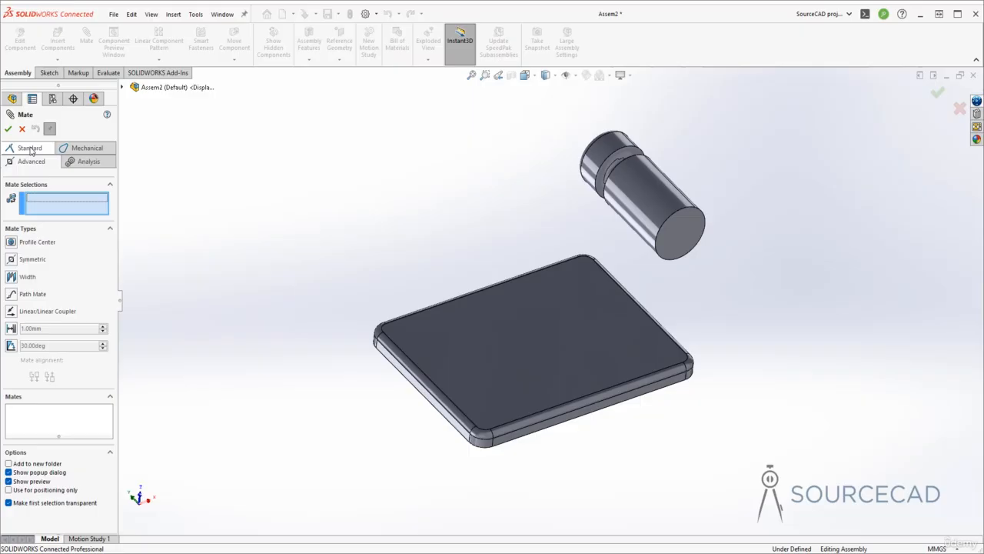
click(10, 243)
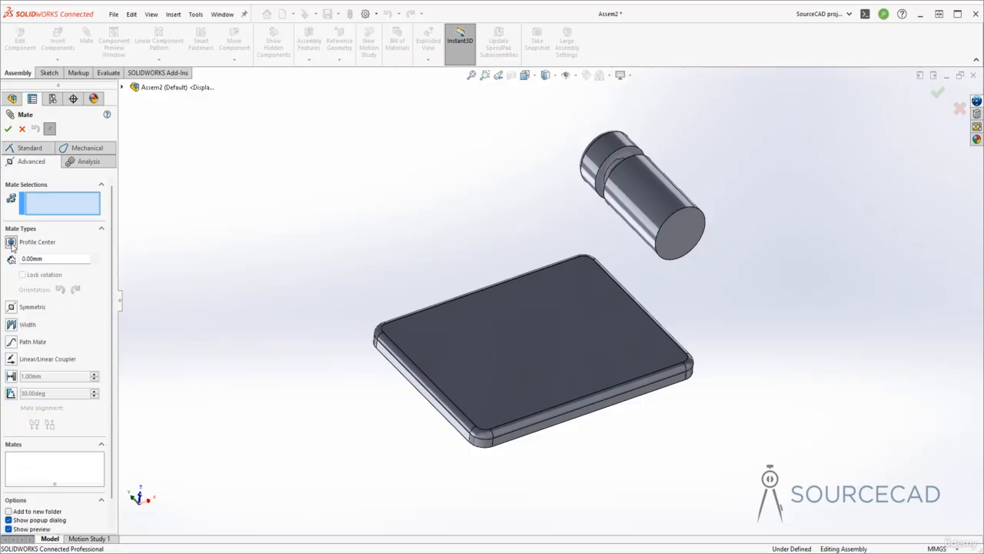
click(669, 237)
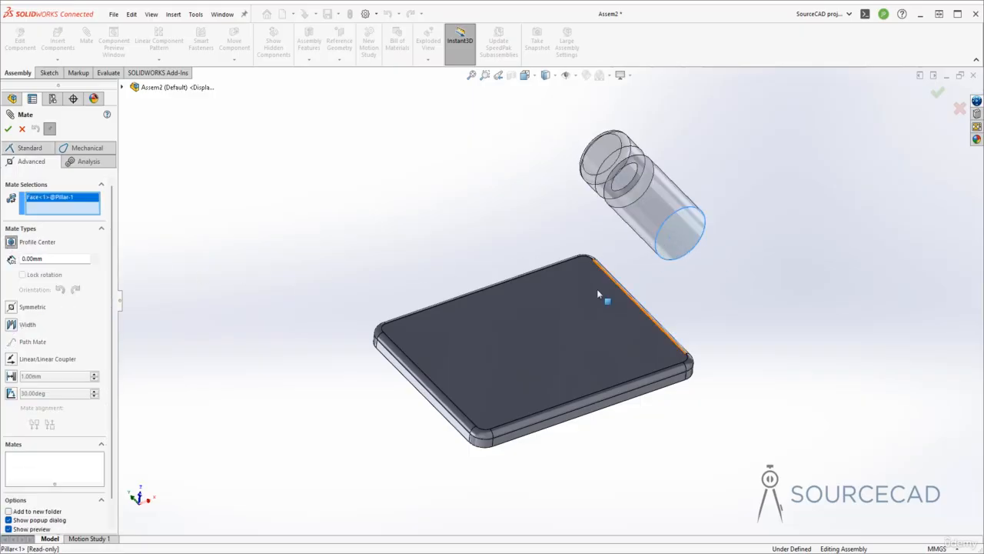
click(528, 332)
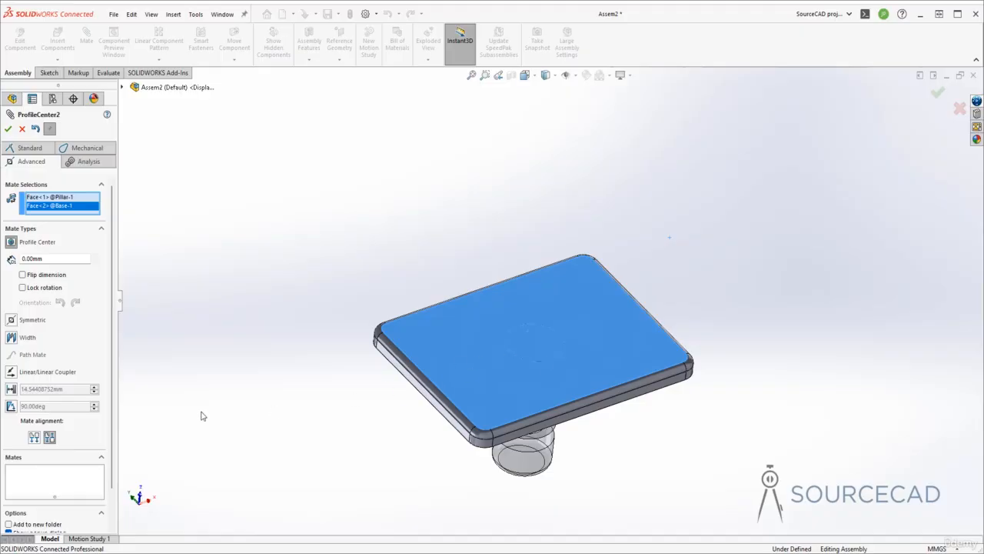
click(34, 438)
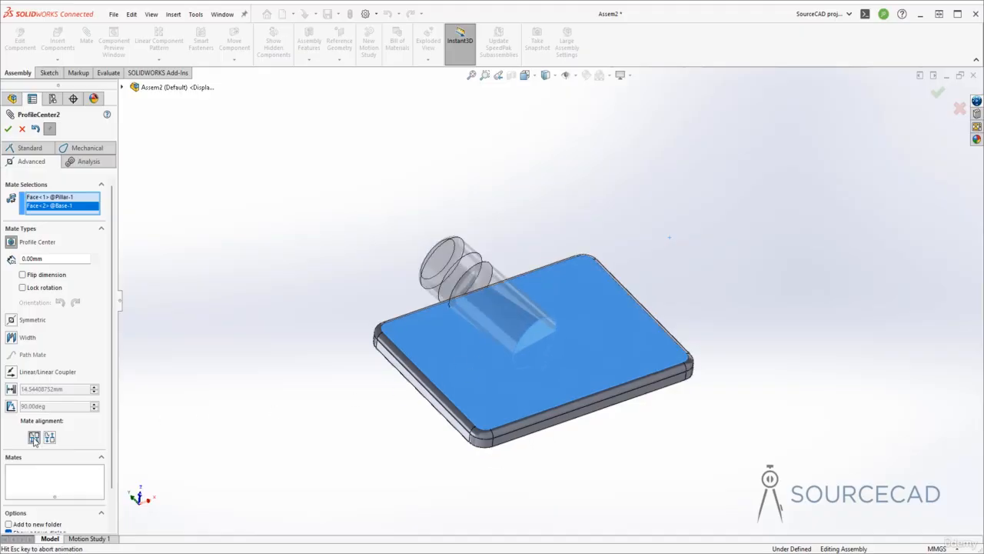
click(8, 128)
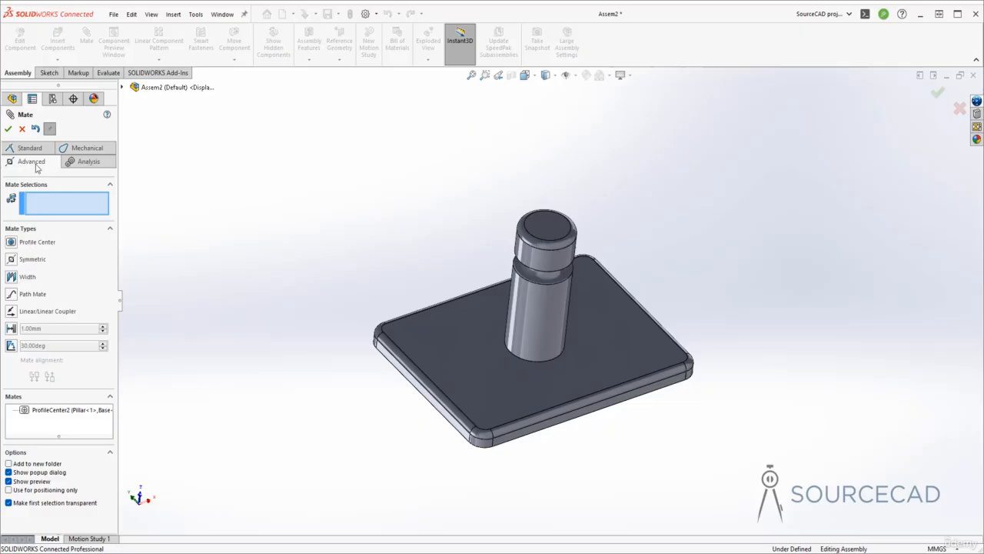
click(10, 129)
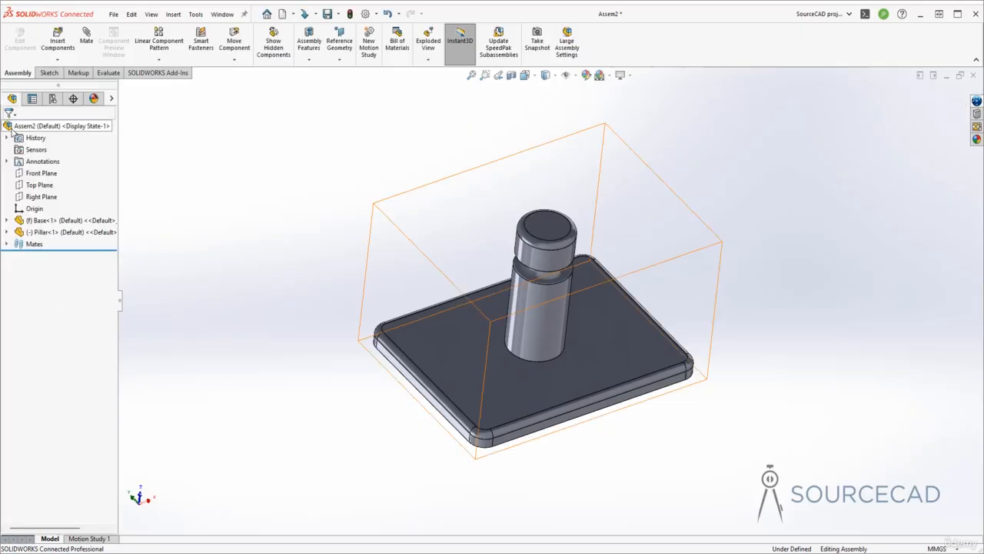
- Insert the Bearing part into the assembly and place it freely beside the upper end of the pillar
click(60, 40)
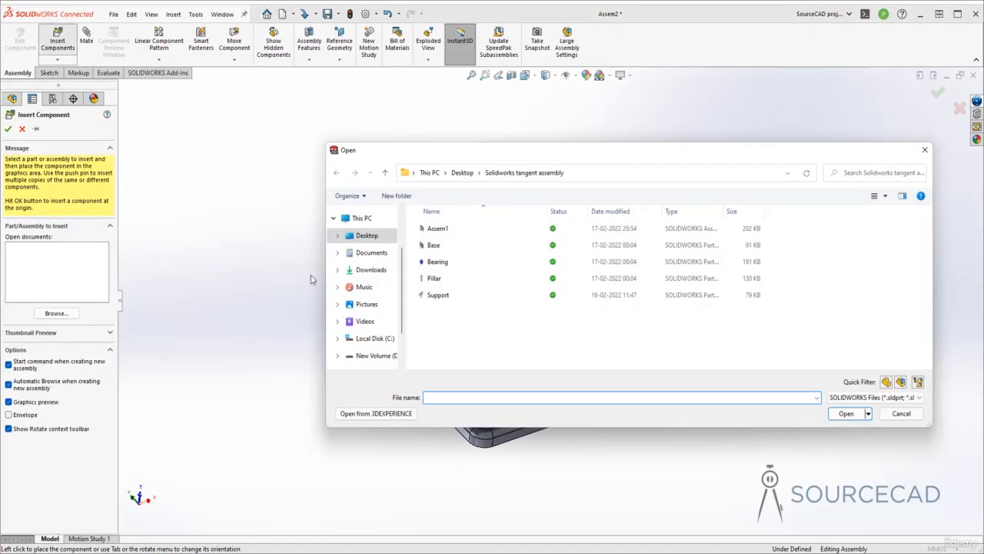
click(449, 262)
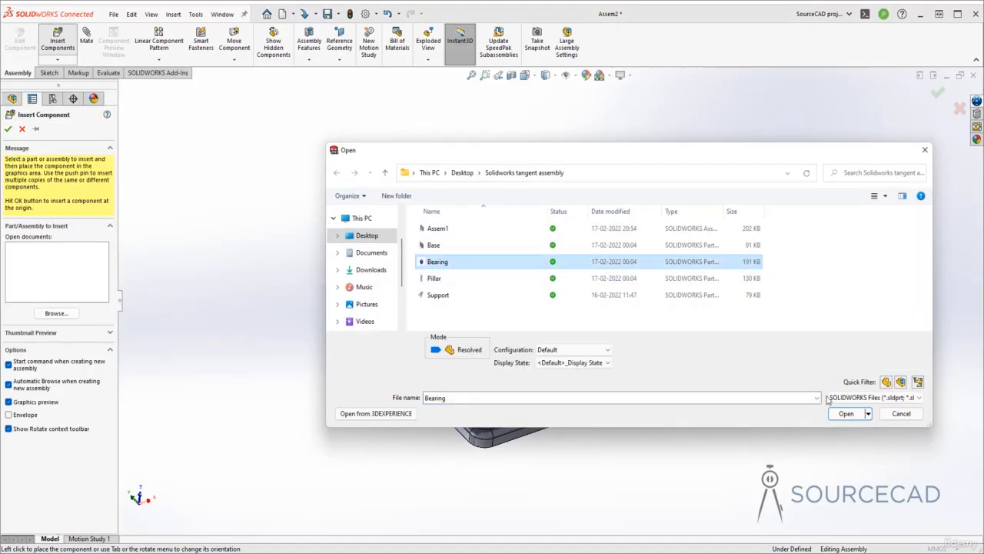
click(855, 416)
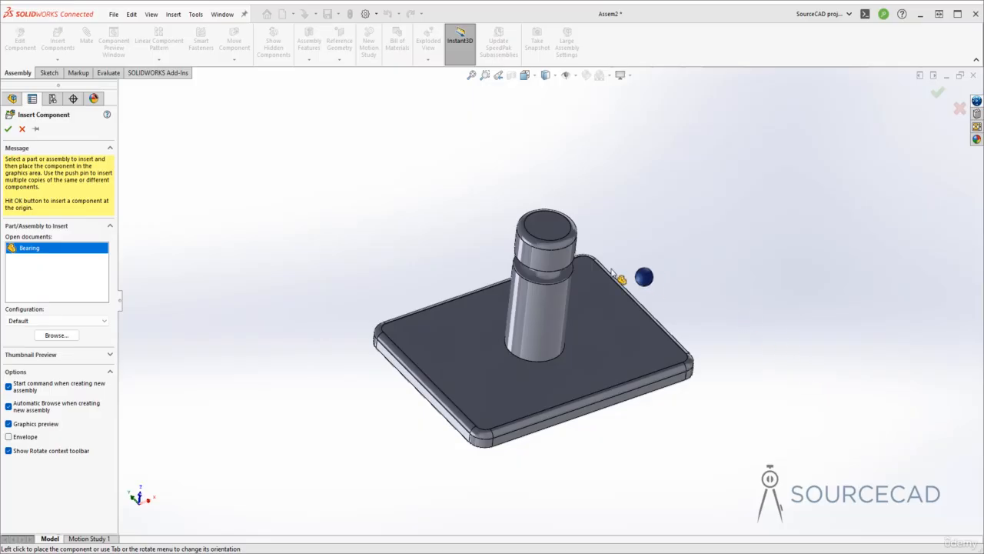
click(472, 233)
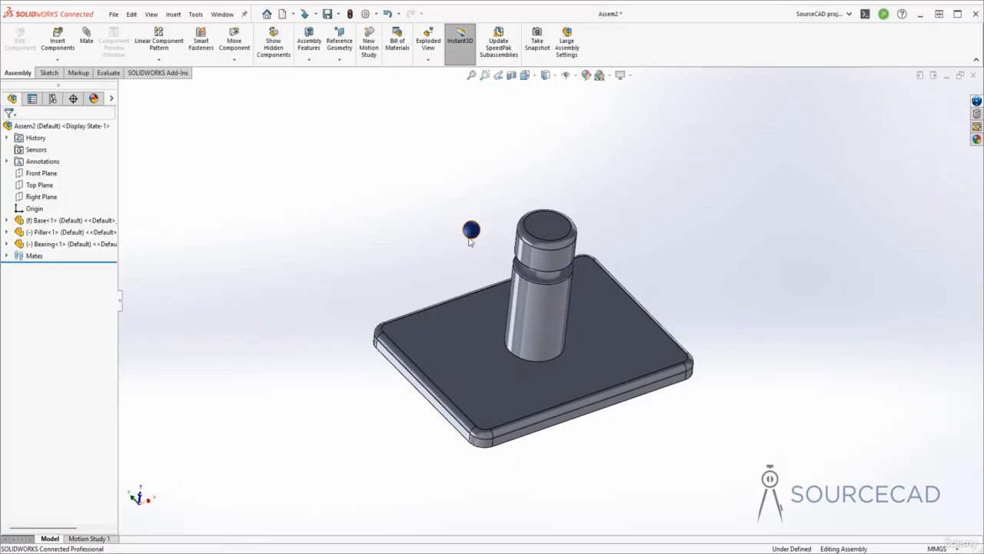
- Add a Tangent mate between the bearing ball's surface and the pillar's revolved groove face
middle_drag(469, 241, 482, 305)
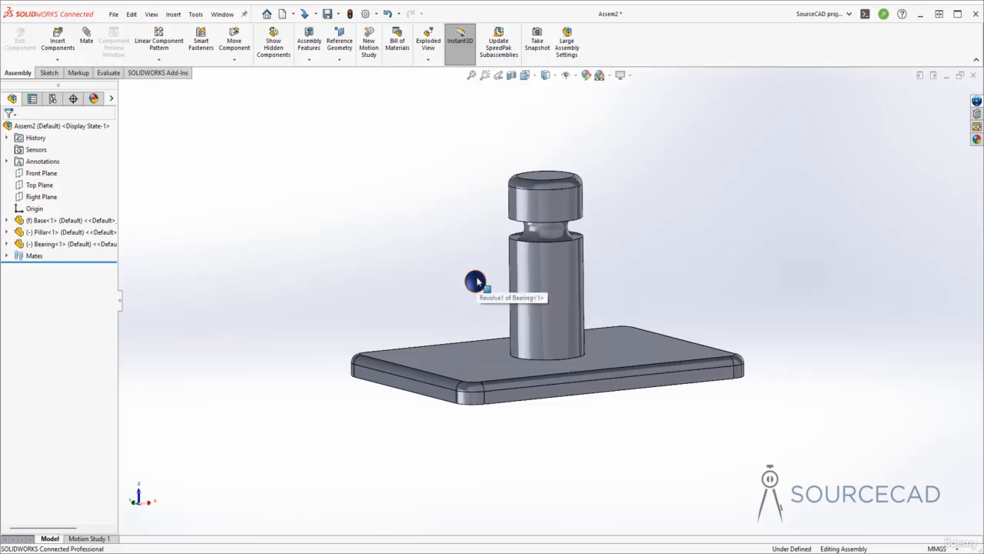
click(477, 282)
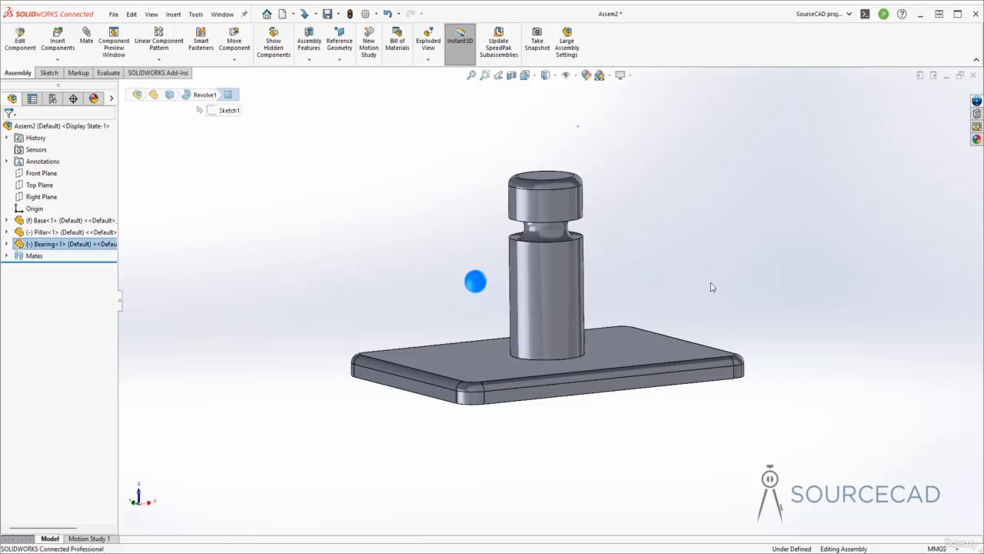
ctrl+click(566, 240)
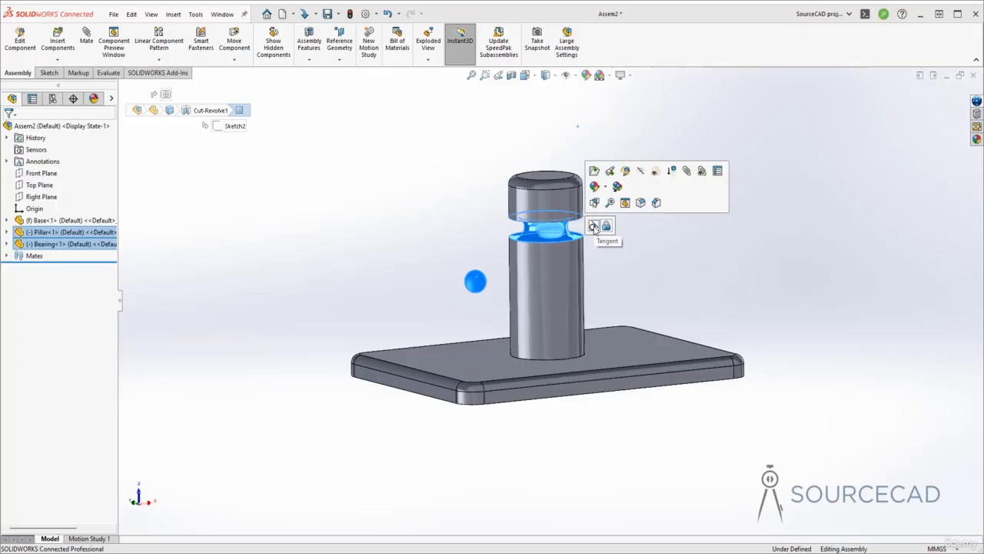
click(595, 227)
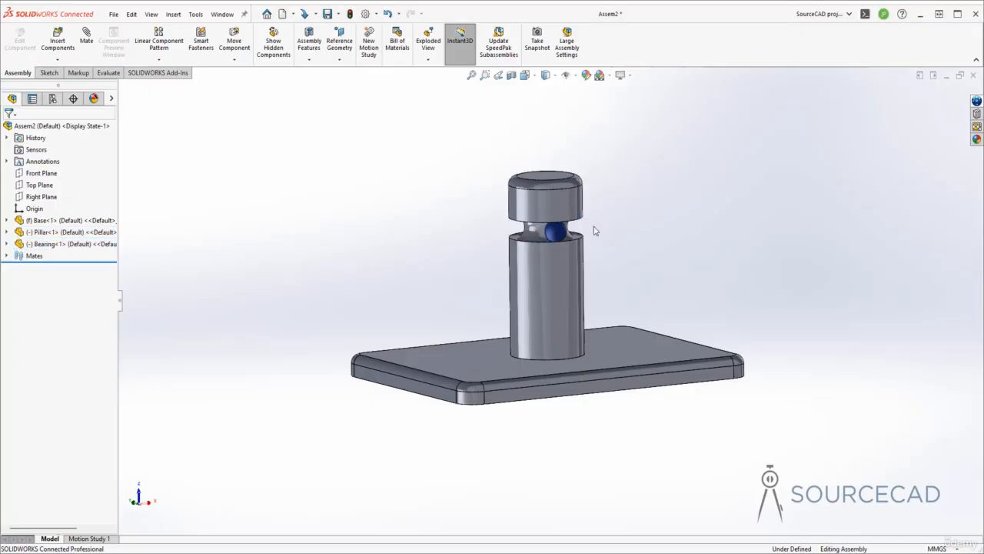
- Slide the bearing ball along the pillar's groove and inspect its tangent contact and remaining freedom of motion from several angles
middle_drag(594, 230, 686, 248)
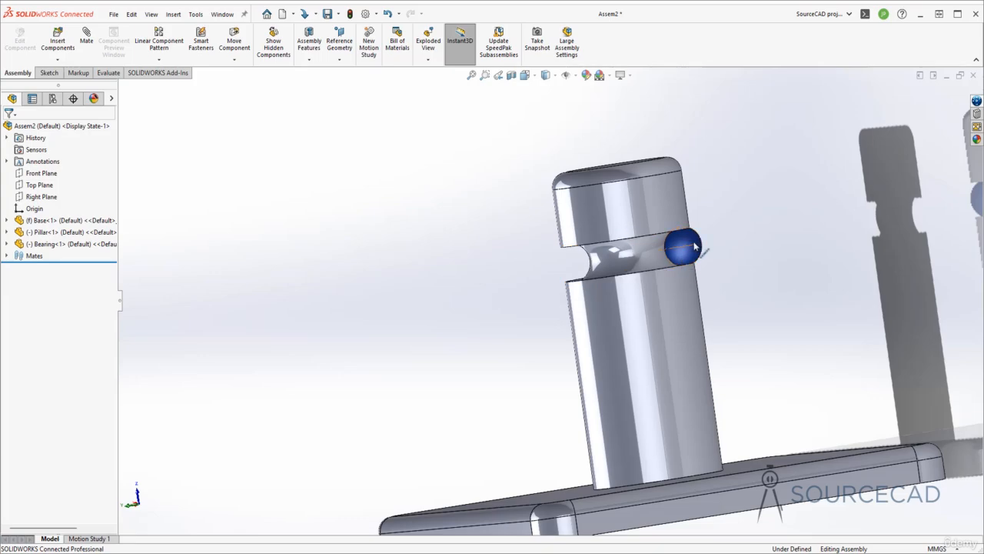
middle_drag(698, 257, 660, 265)
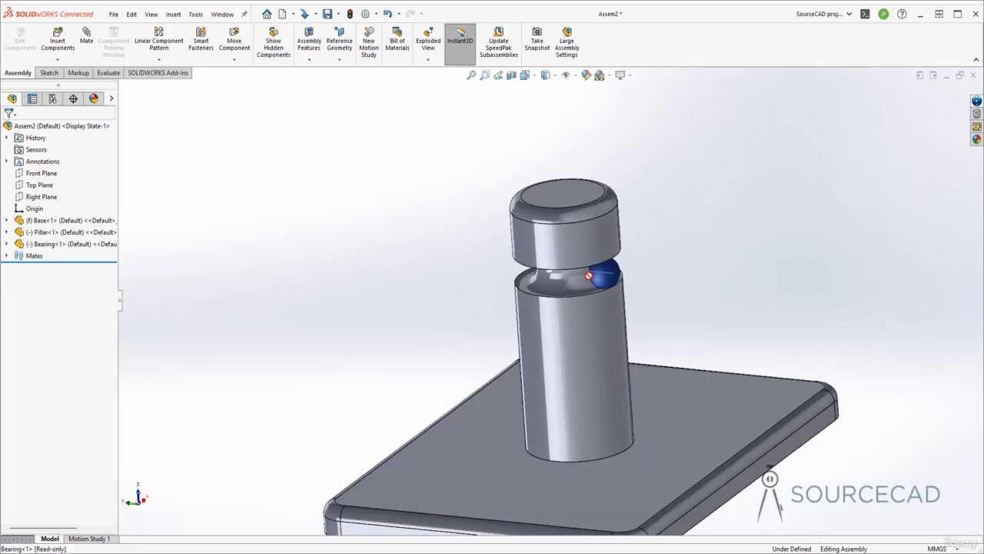
click(602, 272)
click(655, 278)
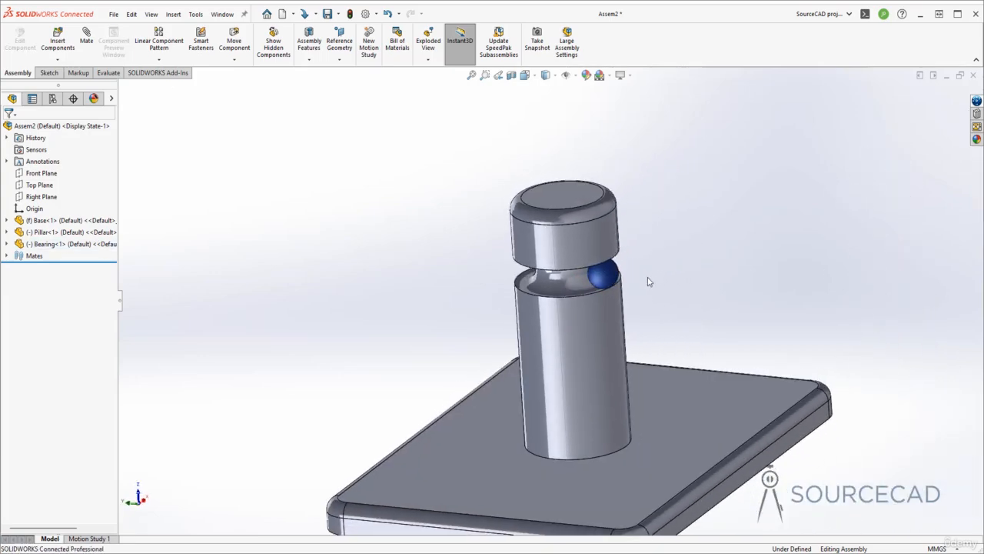
middle_drag(648, 281, 615, 242)
drag(586, 290, 606, 286)
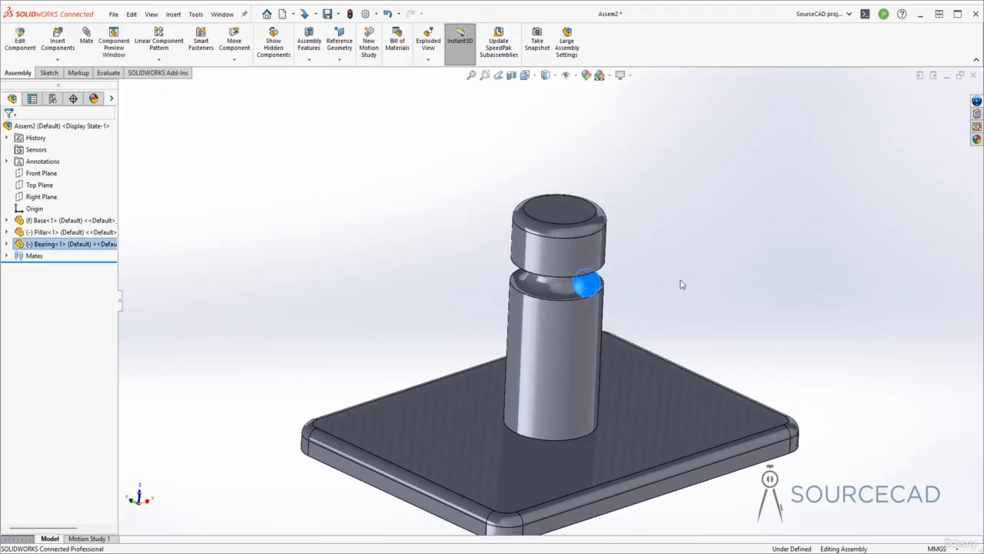
click(682, 283)
middle_drag(681, 283, 682, 284)
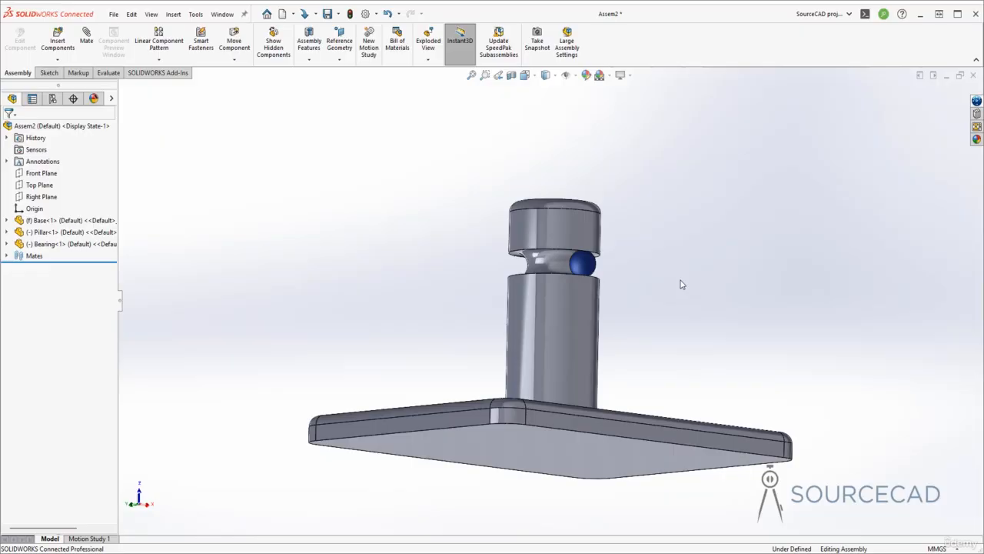
middle_drag(682, 284, 682, 284)
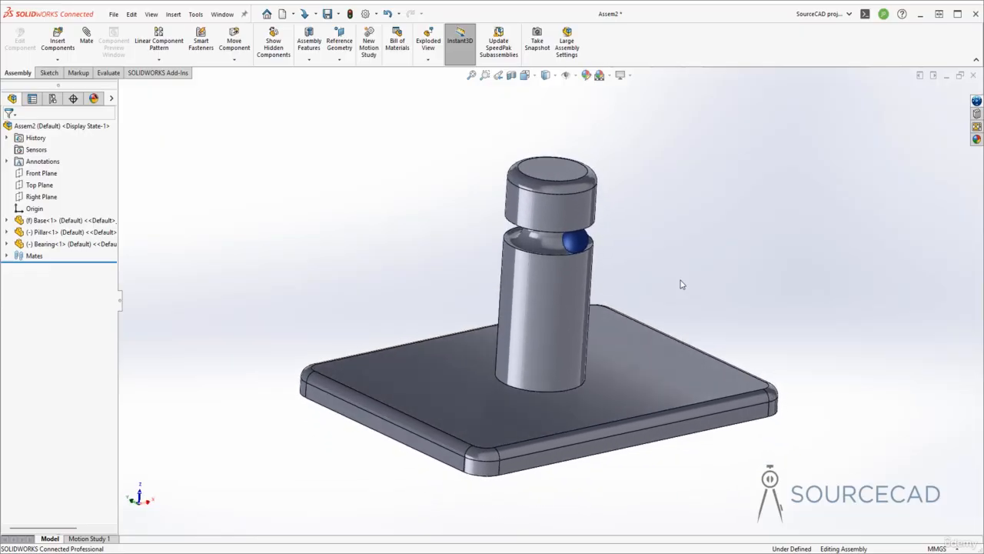
- Save the assembly, rebuilding the document before the save
click(338, 15)
click(343, 23)
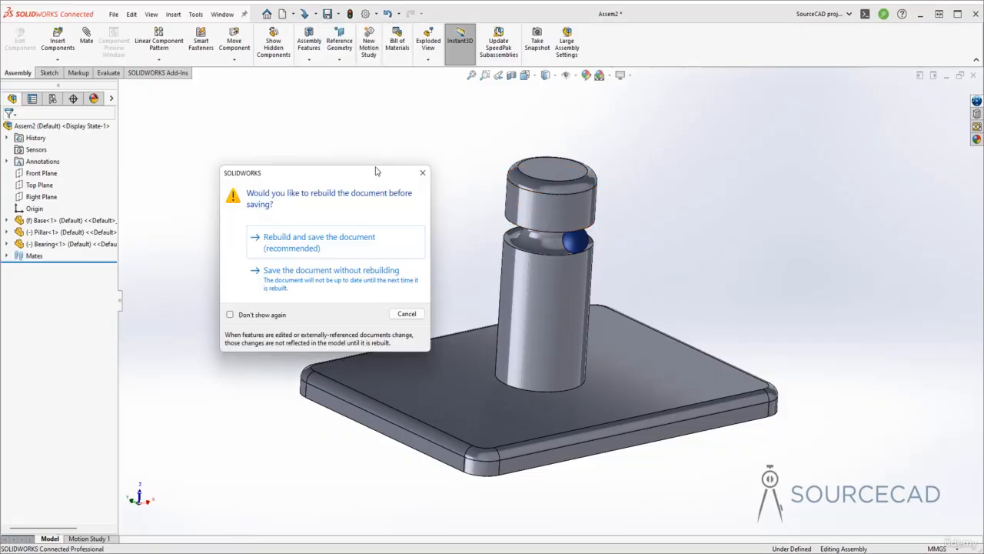
click(319, 248)
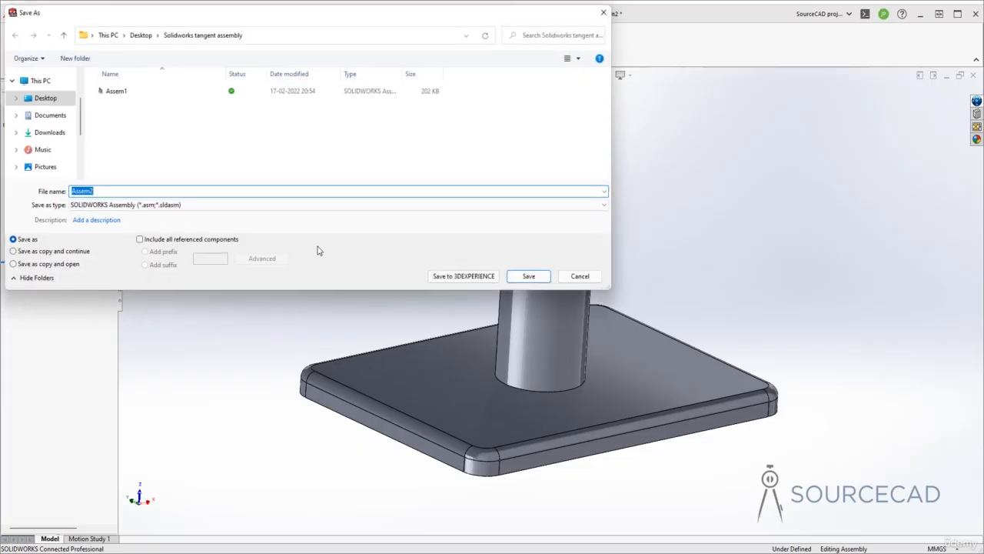